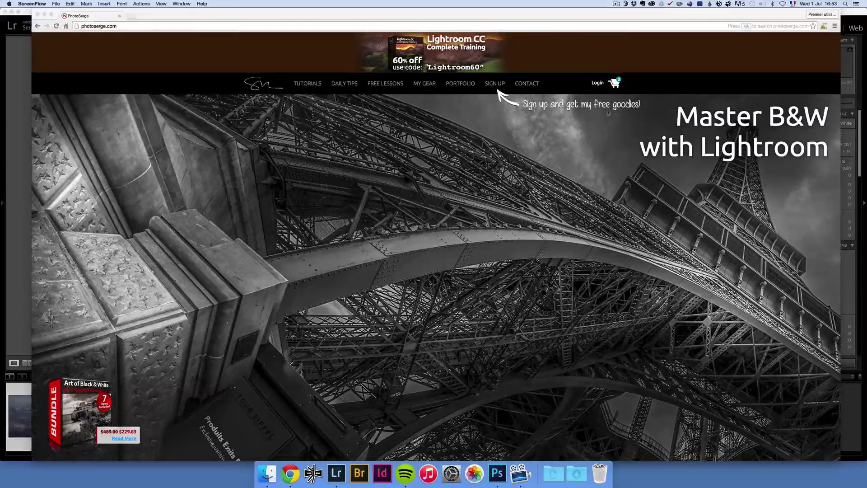
Dismiss the Sign Up form, log in to PhotoSerge, and open the Your Courses account page
{"action": "left_click", "coordinate": [495, 84]}
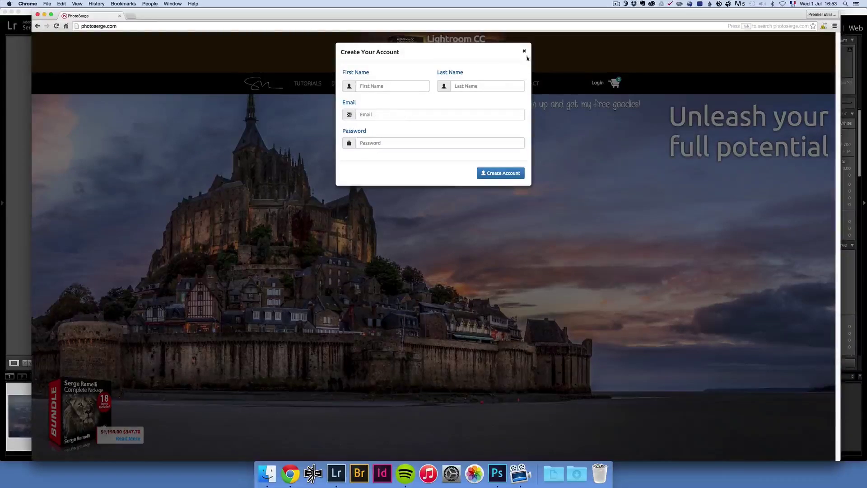
{"action": "left_click", "coordinate": [524, 51]}
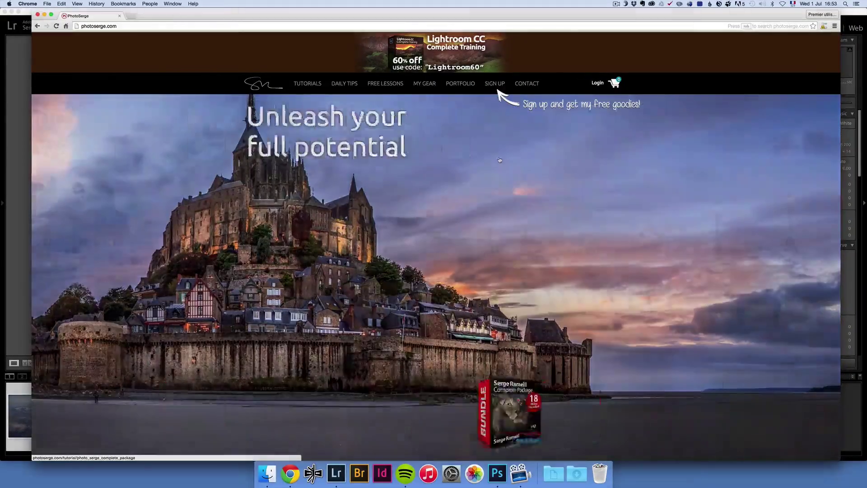
{"action": "left_click", "coordinate": [771, 52]}
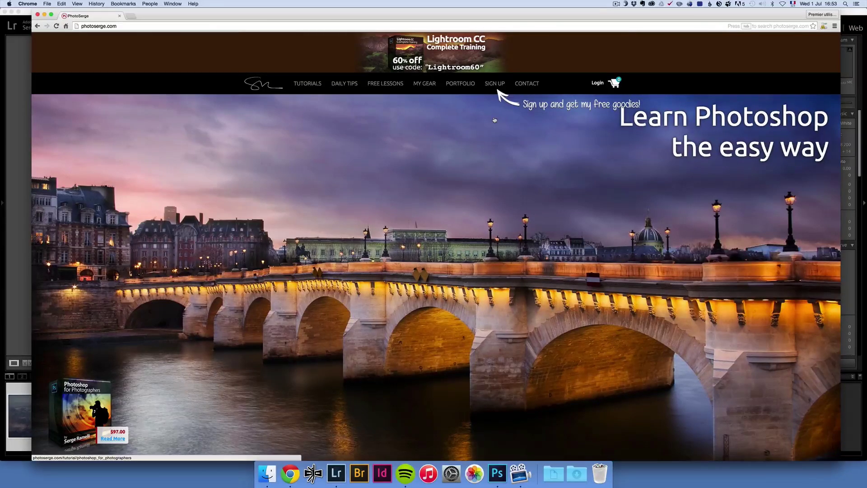
{"action": "left_click", "coordinate": [597, 83]}
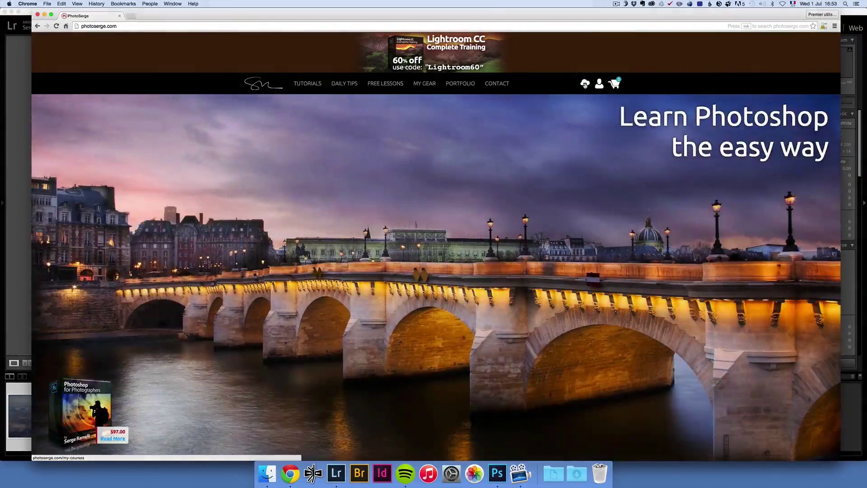
{"action": "left_click", "coordinate": [585, 85]}
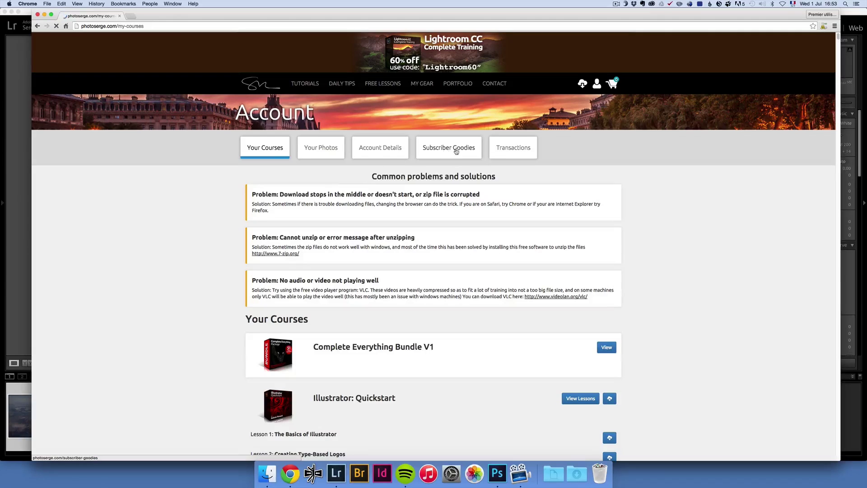
Browse the Subscriber Goodies PLP Source Files downloads, then return to Lightroom's Develop view
{"action": "left_click", "coordinate": [456, 152]}
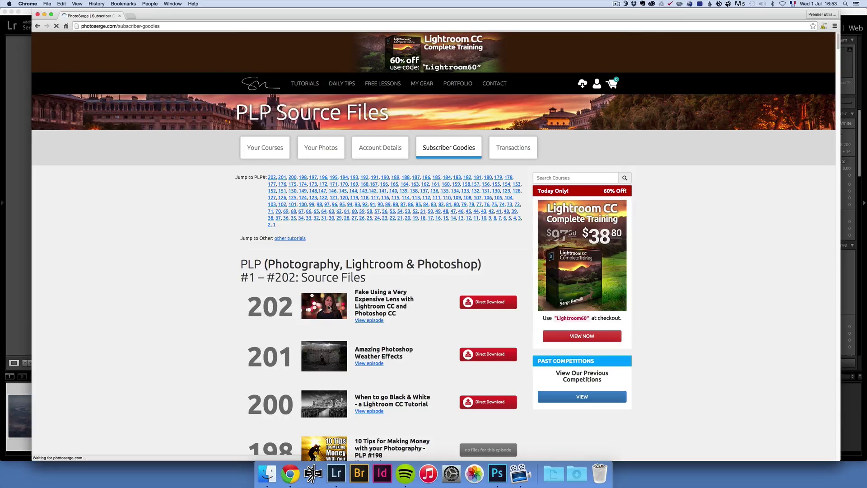
{"action": "scroll", "coordinate": [481, 303], "scroll_direction": "down", "scroll_amount": 3}
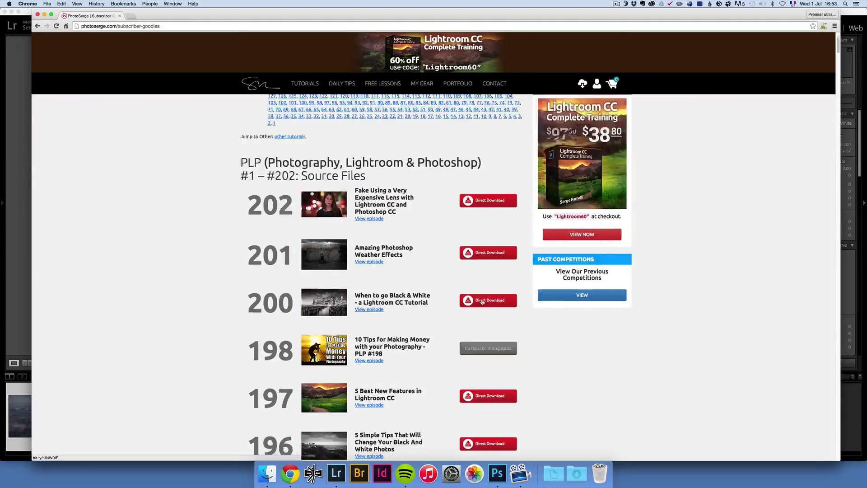
{"action": "scroll", "coordinate": [483, 311], "scroll_direction": "down", "scroll_amount": 10}
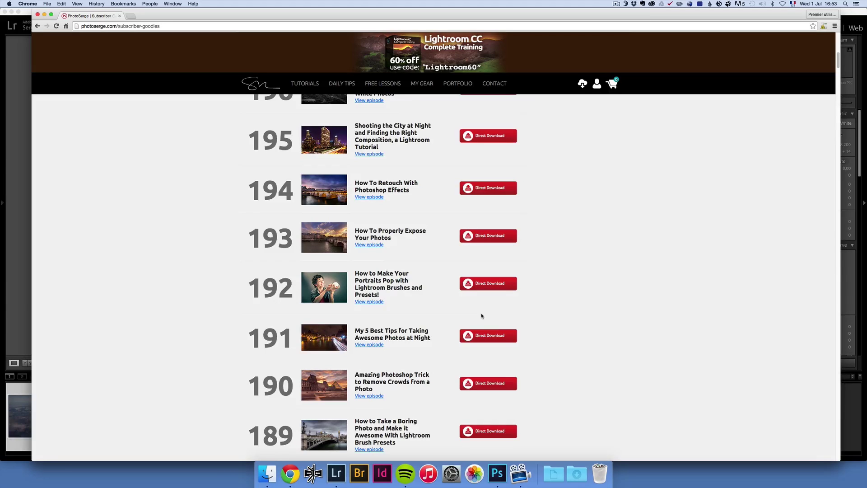
{"action": "scroll", "coordinate": [474, 312], "scroll_direction": "down", "scroll_amount": 7}
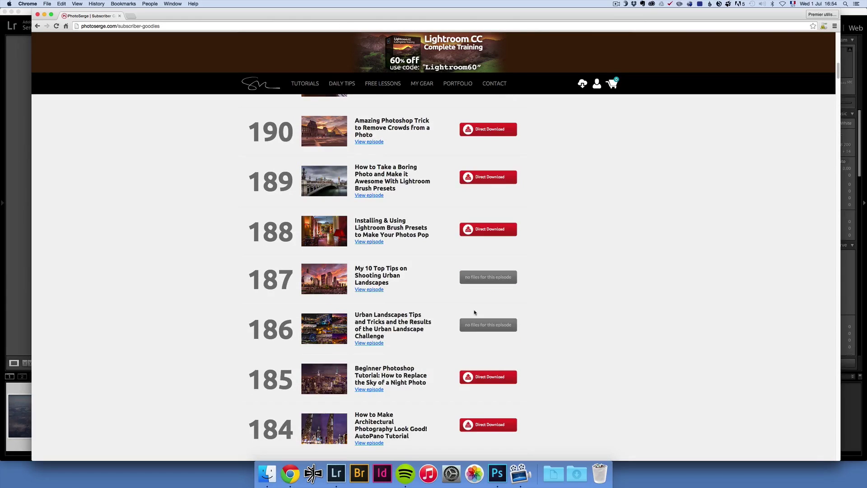
{"action": "scroll", "coordinate": [474, 312], "scroll_direction": "down", "scroll_amount": 3}
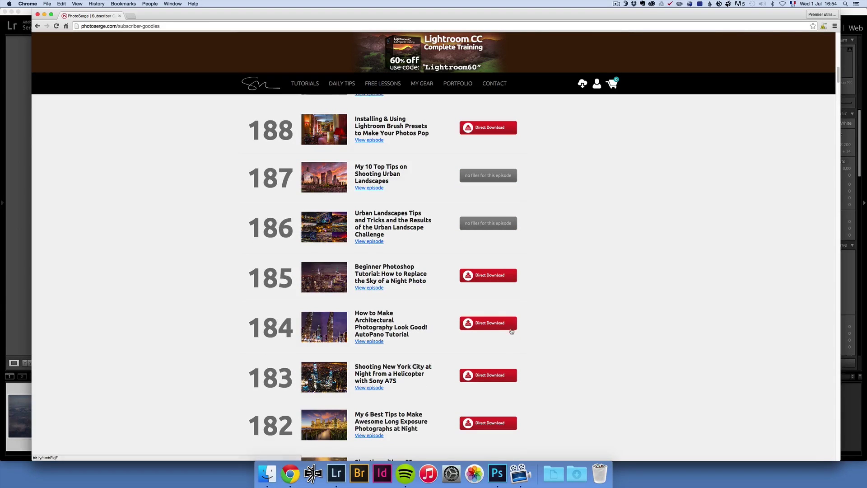
{"action": "scroll", "coordinate": [584, 344], "scroll_direction": "up", "scroll_amount": 7}
{"action": "scroll", "coordinate": [584, 344], "scroll_direction": "up", "scroll_amount": 15}
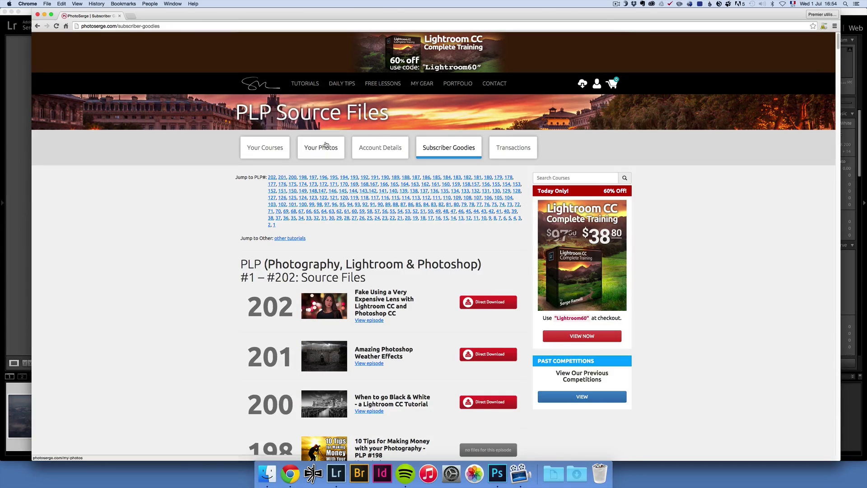
{"action": "key", "text": "super+Tab"}
{"action": "left_click", "coordinate": [414, 256]}
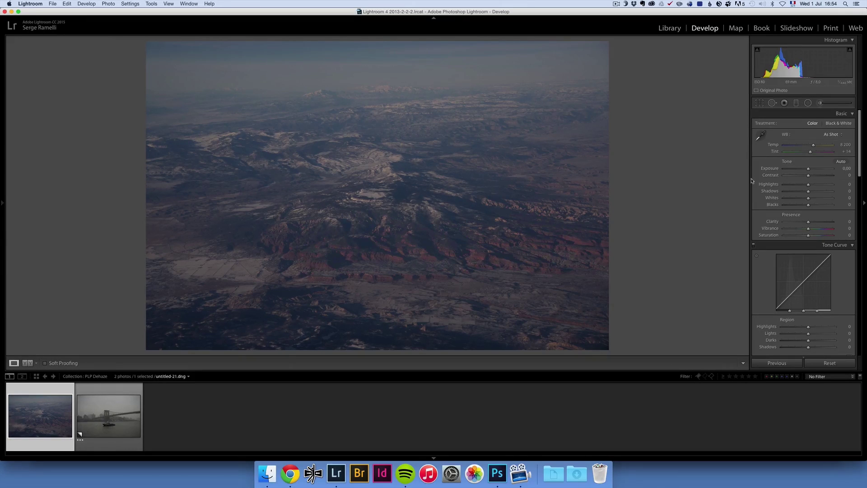
{"action": "left_click_drag", "start_coordinate": [862, 147], "coordinate": [853, 265]}
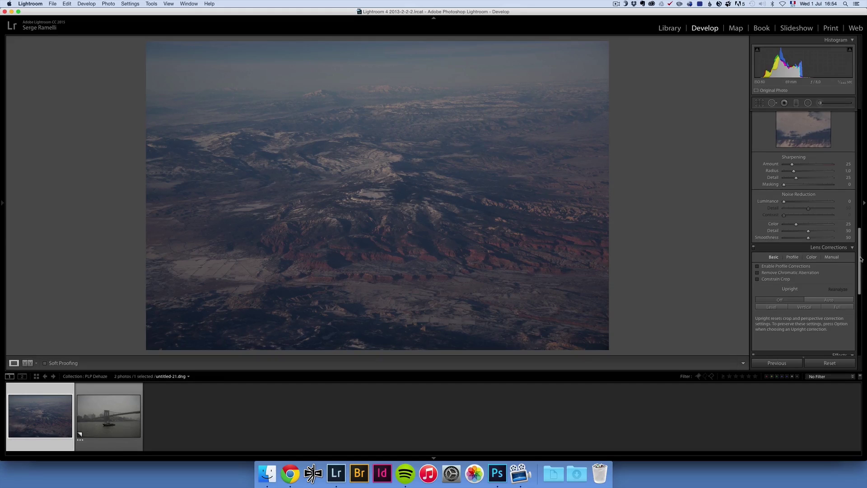
{"action": "left_click_drag", "start_coordinate": [861, 259], "coordinate": [866, 361]}
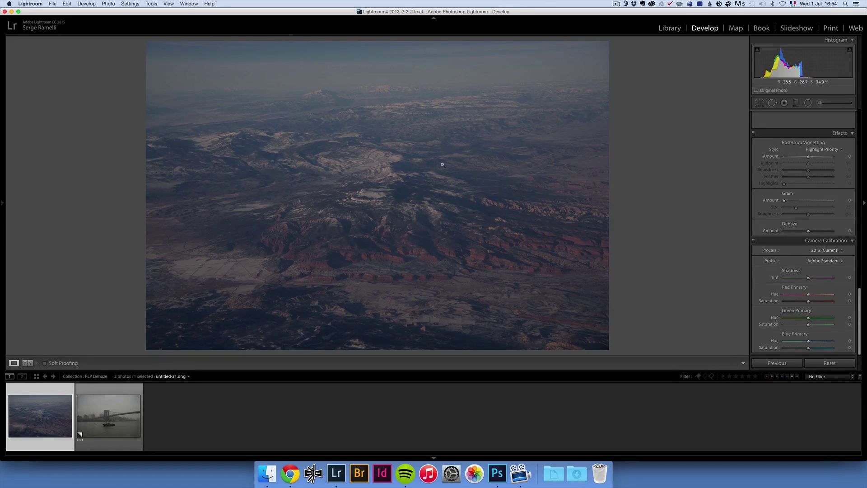
{"action": "scroll", "coordinate": [860, 199], "scroll_direction": "up", "scroll_amount": 10}
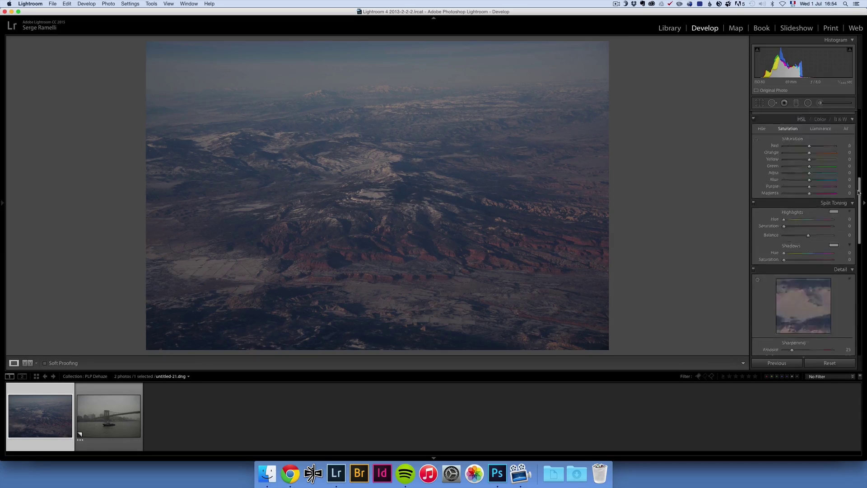
{"action": "scroll", "coordinate": [858, 109], "scroll_direction": "up", "scroll_amount": 5}
Set Highlights -100, Shadows +100, Whites +37, Blacks -40, adjust Dehaze, and pick the Adjustment Brush
{"action": "left_click_drag", "start_coordinate": [836, 192], "coordinate": [818, 200]}
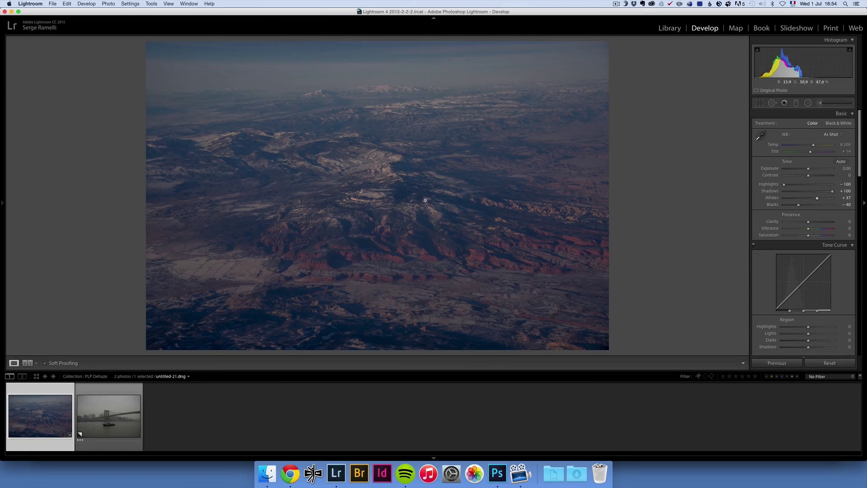
{"action": "left_click_drag", "start_coordinate": [859, 176], "coordinate": [864, 344]}
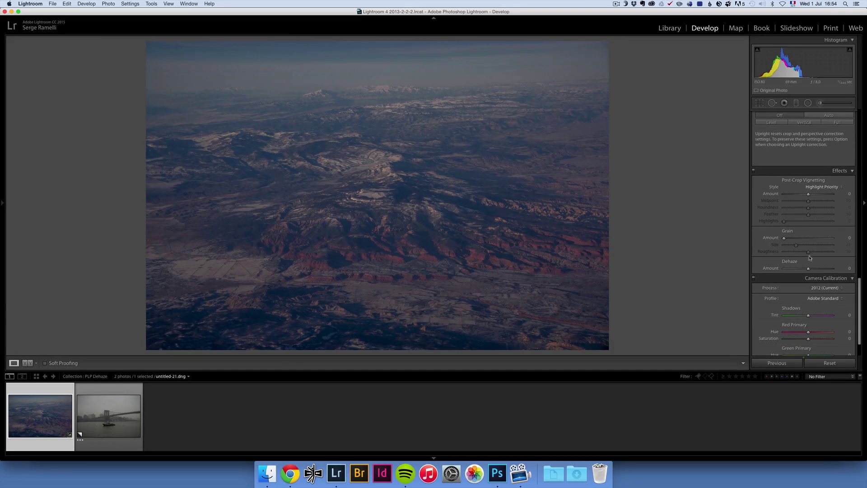
{"action": "left_click_drag", "start_coordinate": [809, 270], "coordinate": [814, 270]}
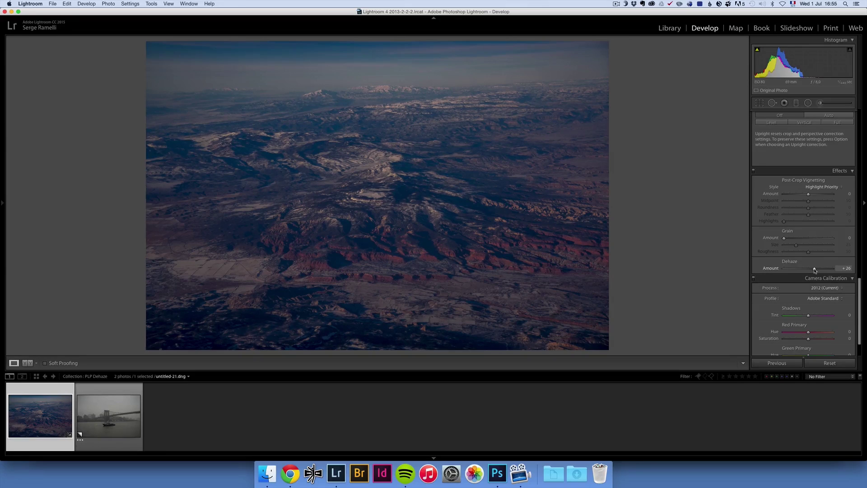
{"action": "mouse_move", "coordinate": [815, 269]}
{"action": "left_mouse_down"}
{"action": "mouse_move", "coordinate": [799, 270]}
{"action": "mouse_move", "coordinate": [813, 269]}
{"action": "left_mouse_up"}
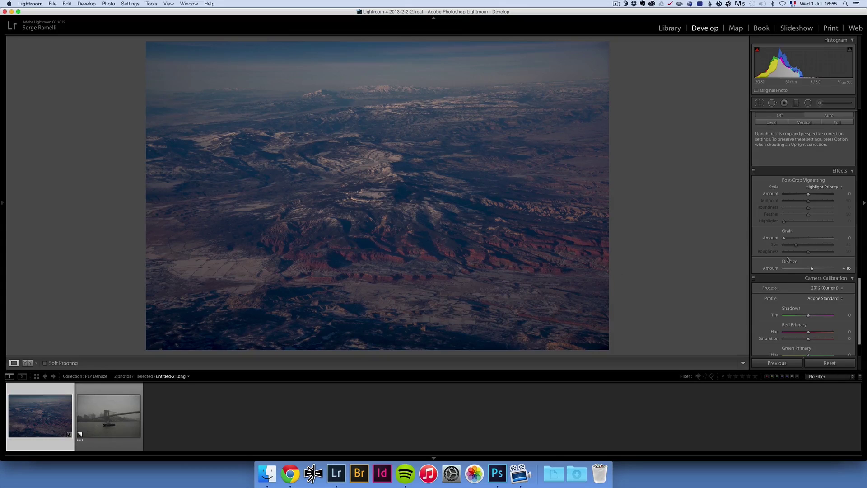
{"action": "left_click_drag", "start_coordinate": [861, 282], "coordinate": [861, 116]}
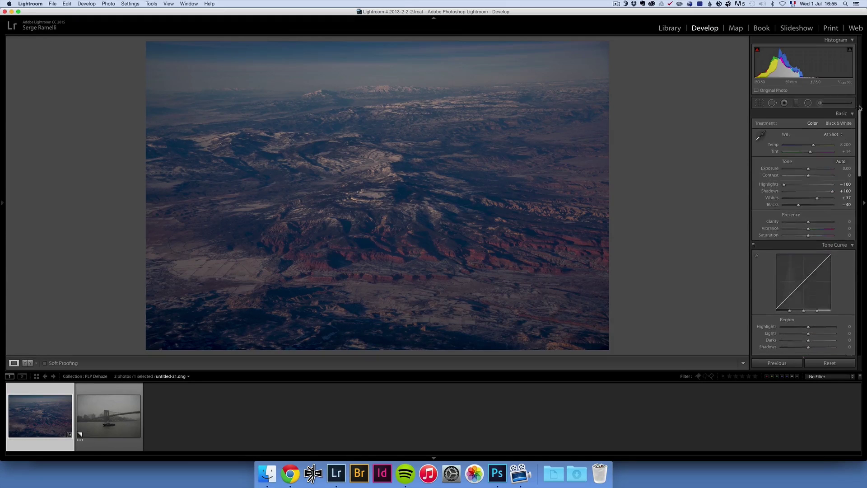
{"action": "left_click", "coordinate": [818, 103]}
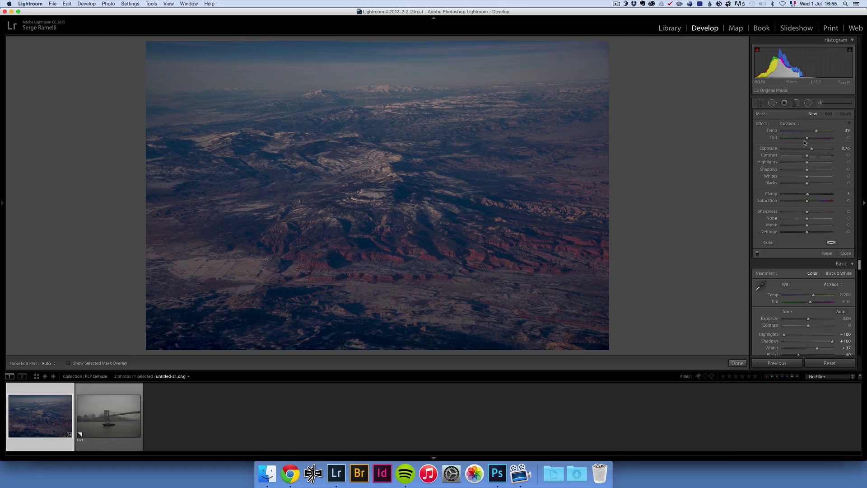
Select the Brooklyn Bridge police-boat photo, fit it to the view, and close the brush settings
{"action": "left_click", "coordinate": [103, 411]}
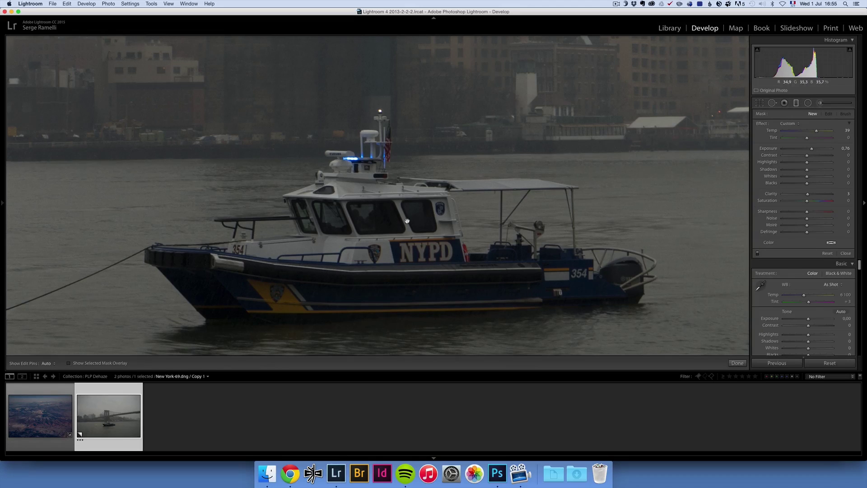
{"action": "key", "text": "z"}
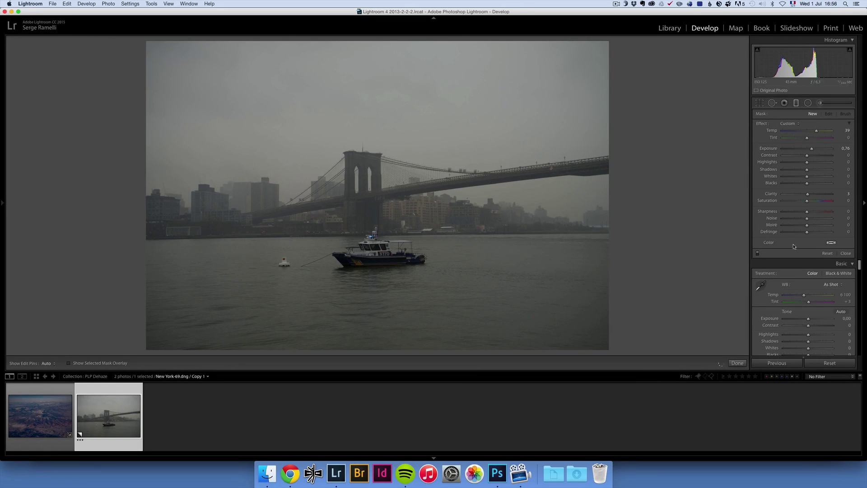
{"action": "left_click", "coordinate": [846, 253]}
Desaturate the bridge photo, maximize Shadows, then set Blacks -52, Whites +64 and Clarity -15
{"action": "left_click_drag", "start_coordinate": [809, 235], "coordinate": [754, 235]}
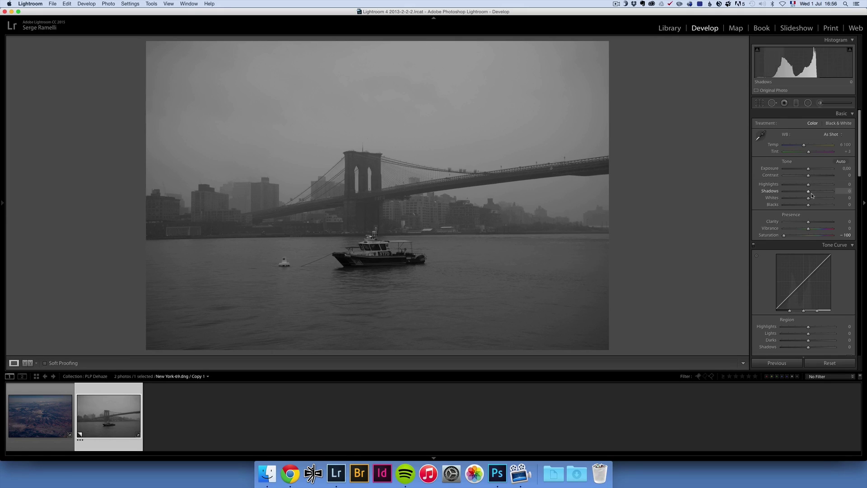
{"action": "left_click_drag", "start_coordinate": [809, 193], "coordinate": [784, 185]}
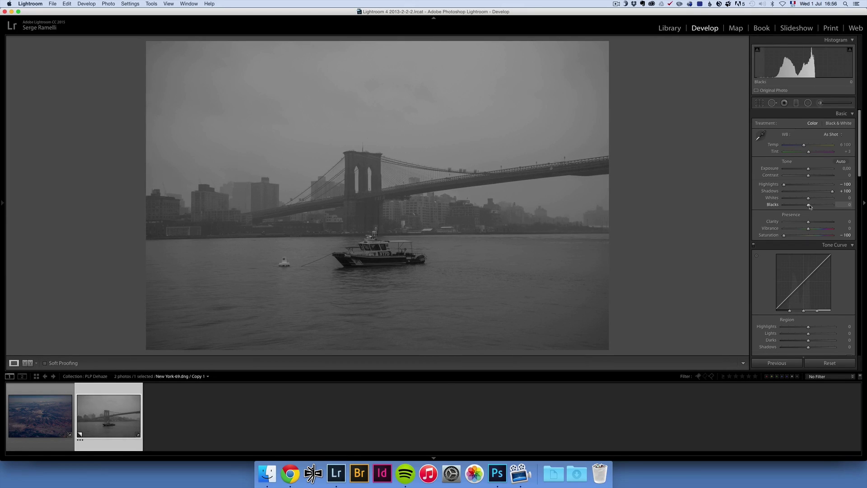
{"action": "left_click_drag", "start_coordinate": [809, 206], "coordinate": [825, 199]}
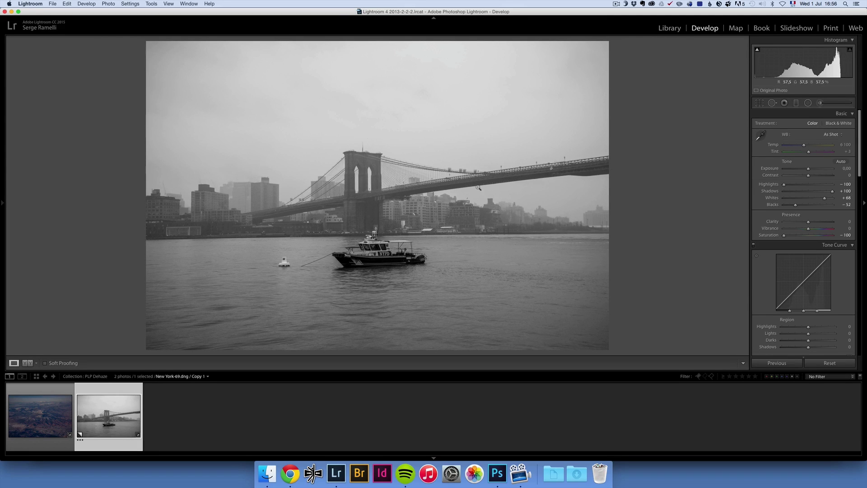
{"action": "left_click_drag", "start_coordinate": [824, 199], "coordinate": [822, 198]}
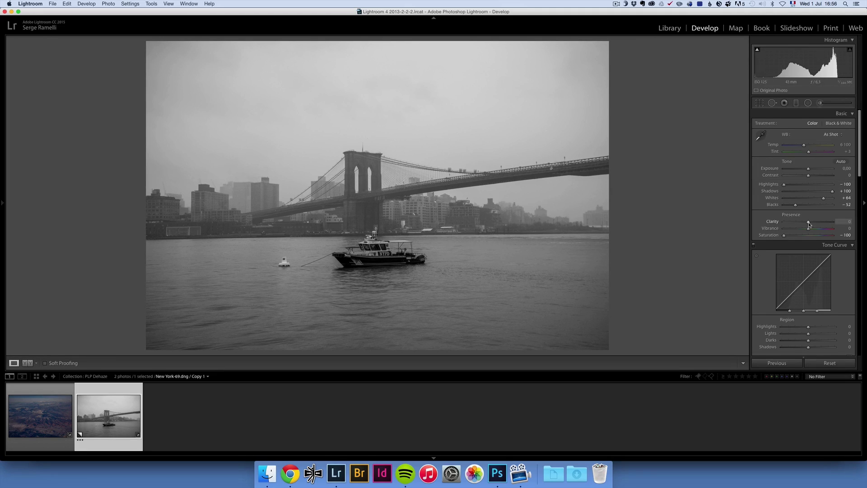
{"action": "left_click_drag", "start_coordinate": [807, 224], "coordinate": [805, 224]}
Send the bridge photo to Photoshop with Edit In > Open as Smart Object
{"action": "right_click", "coordinate": [108, 390]}
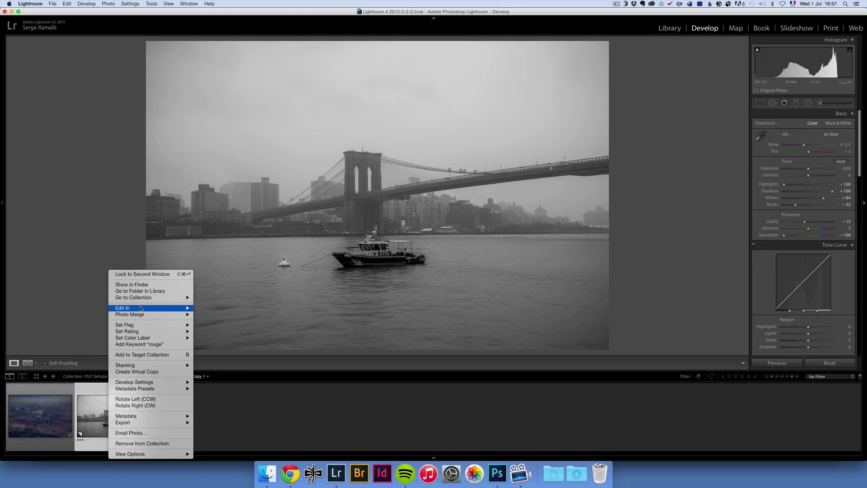
{"action": "mouse_move", "coordinate": [141, 308]}
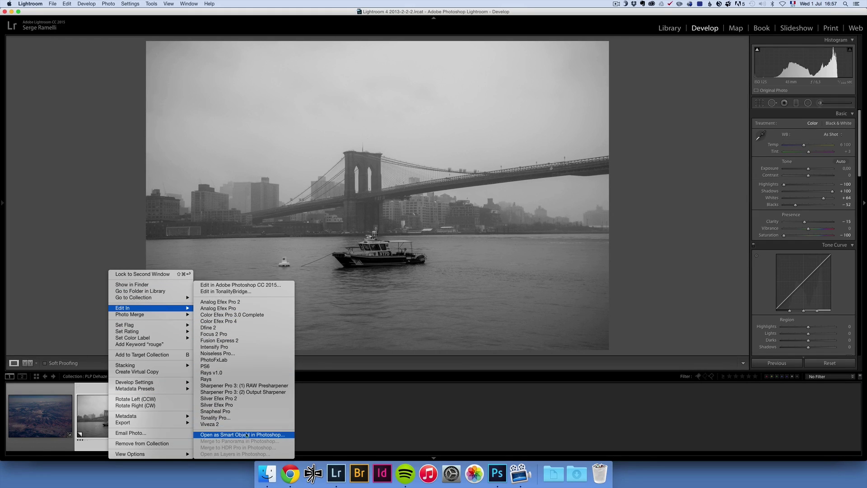
{"action": "left_click", "coordinate": [263, 435]}
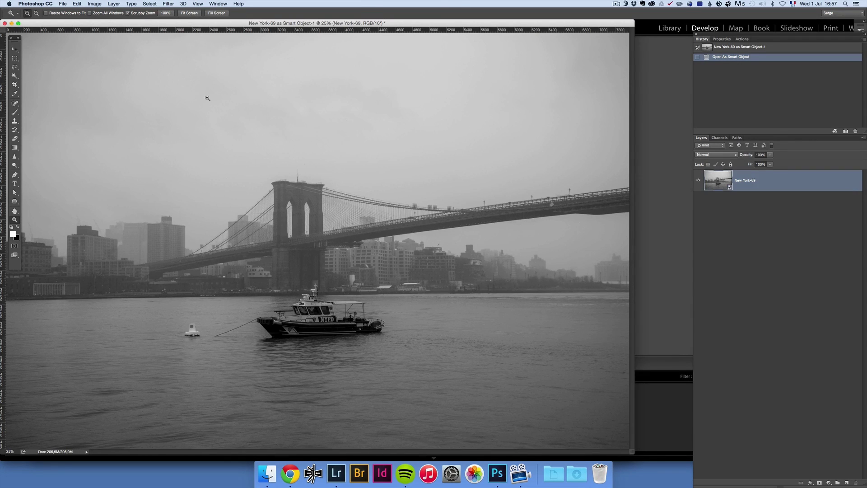
{"action": "left_click_drag", "start_coordinate": [632, 453], "coordinate": [730, 462]}
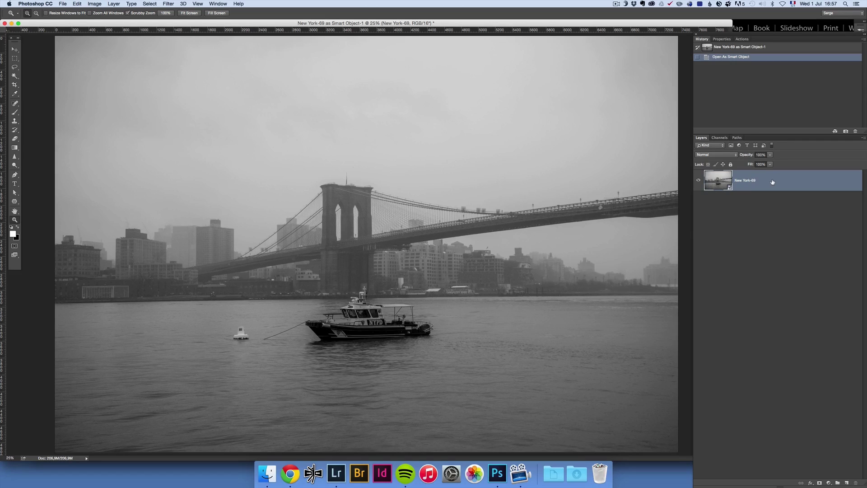
Make a New Smart Object via Copy of New York-69 and open the copy's raw settings
{"action": "left_click_drag", "start_coordinate": [764, 181], "coordinate": [846, 482]}
{"action": "left_click_drag", "start_coordinate": [840, 445], "coordinate": [783, 178]}
{"action": "right_click", "coordinate": [771, 181]}
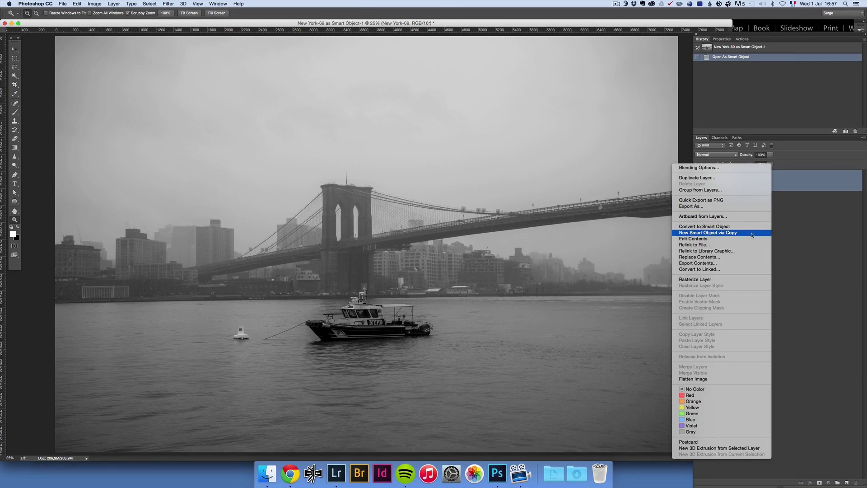
{"action": "left_click", "coordinate": [737, 233]}
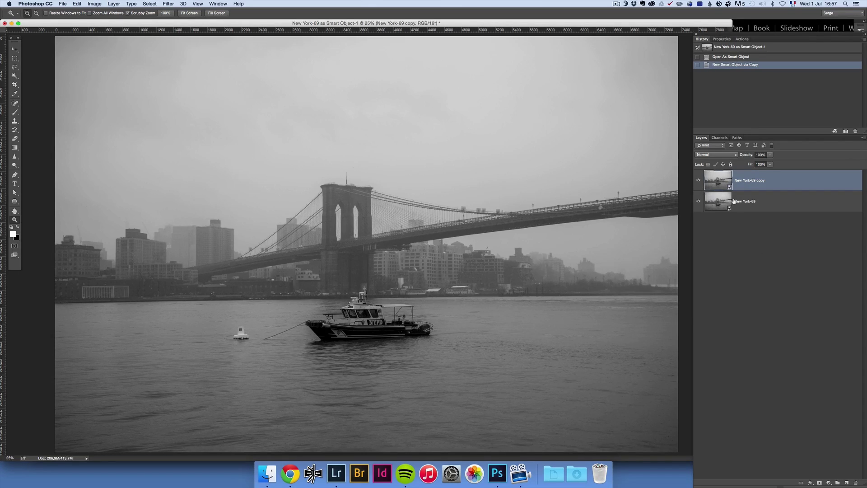
{"action": "double_click", "coordinate": [717, 179]}
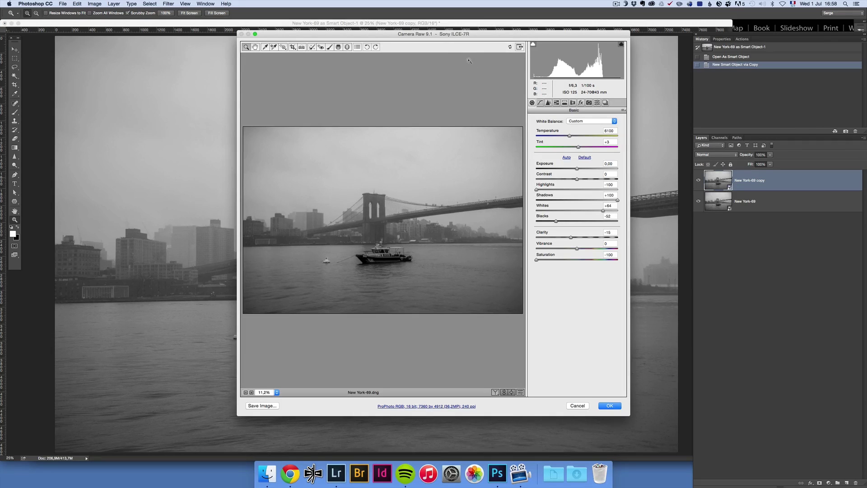
Enlarge the Camera Raw window, set Effects Dehaze to -50, and apply it to the copy
{"action": "left_click_drag", "start_coordinate": [424, 36], "coordinate": [312, 18]}
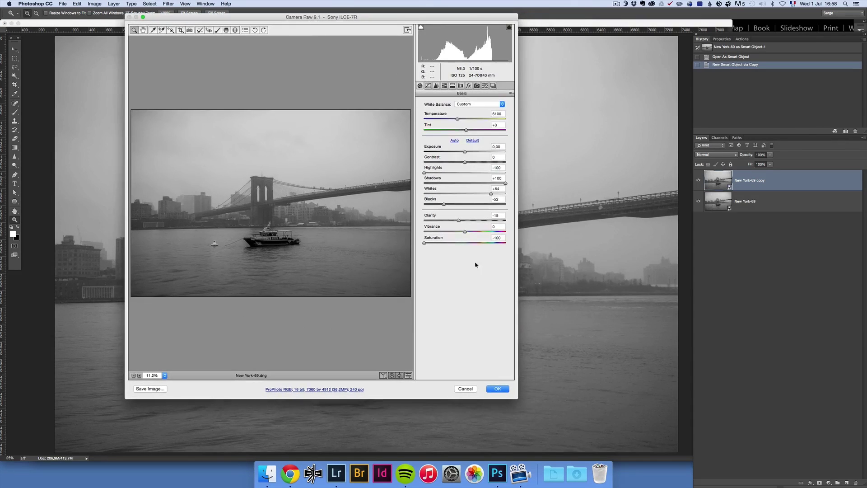
{"action": "left_click_drag", "start_coordinate": [518, 397], "coordinate": [721, 439]}
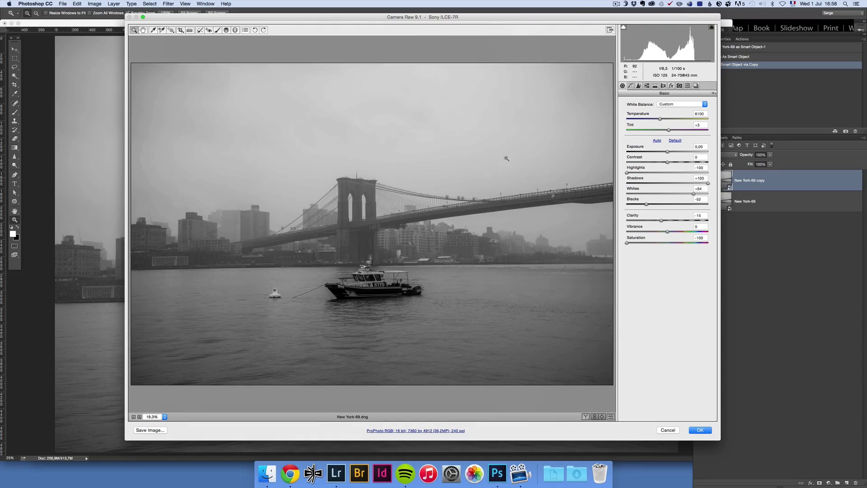
{"action": "left_click_drag", "start_coordinate": [460, 18], "coordinate": [421, 13]}
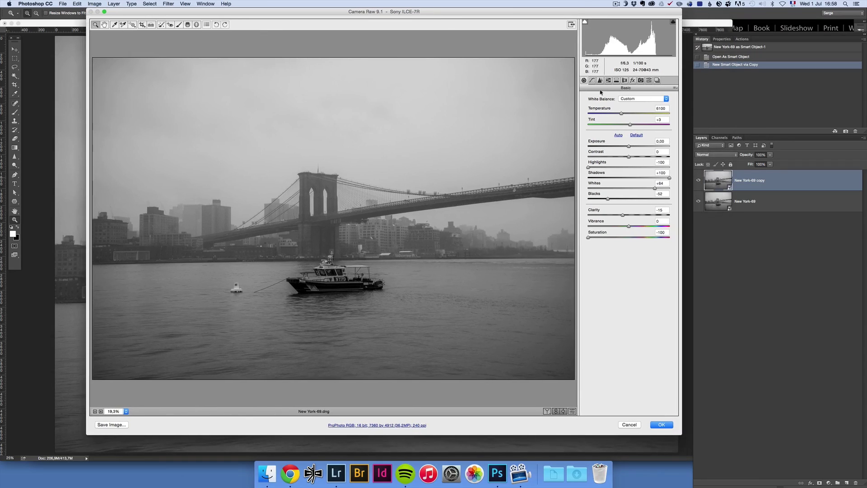
{"action": "left_click", "coordinate": [633, 80]}
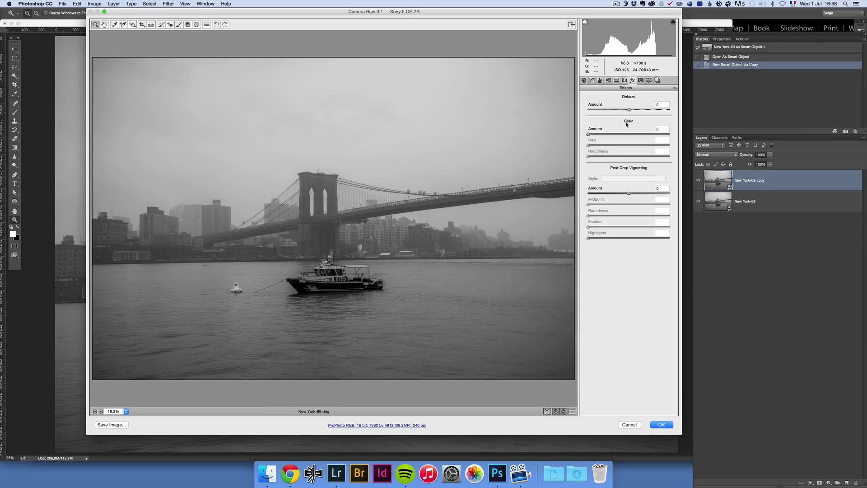
{"action": "left_click_drag", "start_coordinate": [629, 111], "coordinate": [612, 109]}
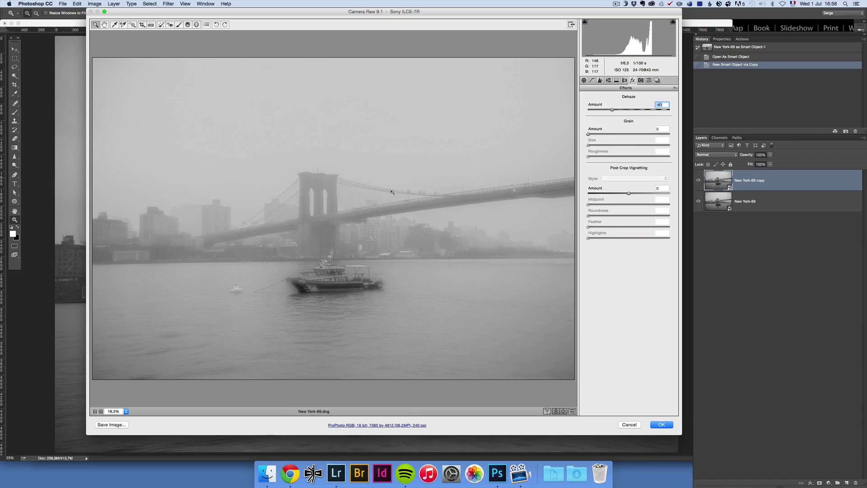
{"action": "left_click_drag", "start_coordinate": [613, 110], "coordinate": [605, 110]}
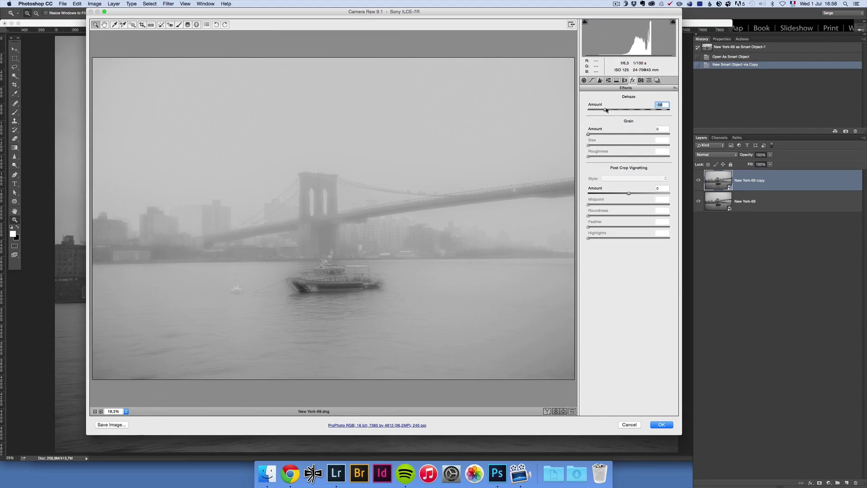
{"action": "left_click_drag", "start_coordinate": [605, 110], "coordinate": [608, 110]}
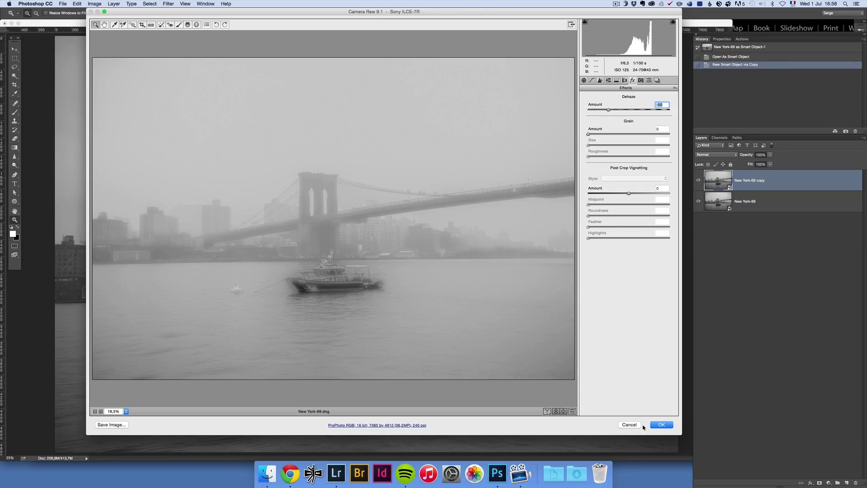
{"action": "left_click", "coordinate": [661, 425]}
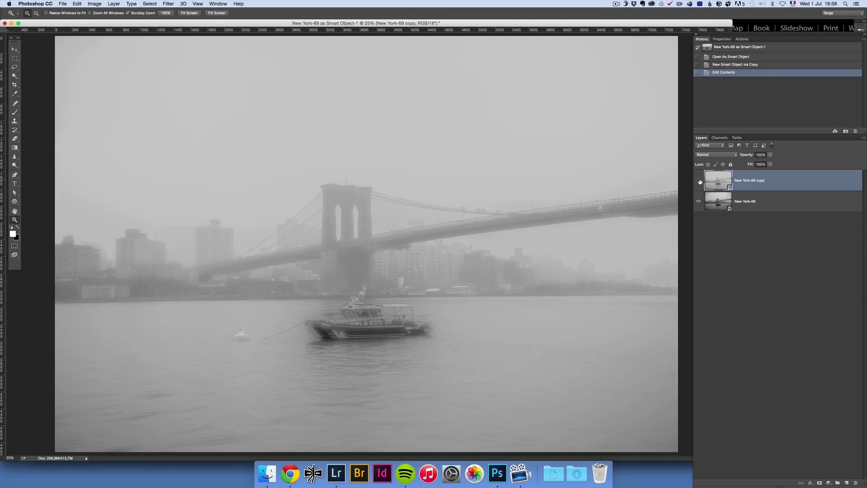
{"action": "left_click", "coordinate": [698, 180]}
Add a white layer mask to the foggy copy with default black and white colours
{"action": "left_click", "coordinate": [699, 180]}
{"action": "left_click", "coordinate": [820, 483]}
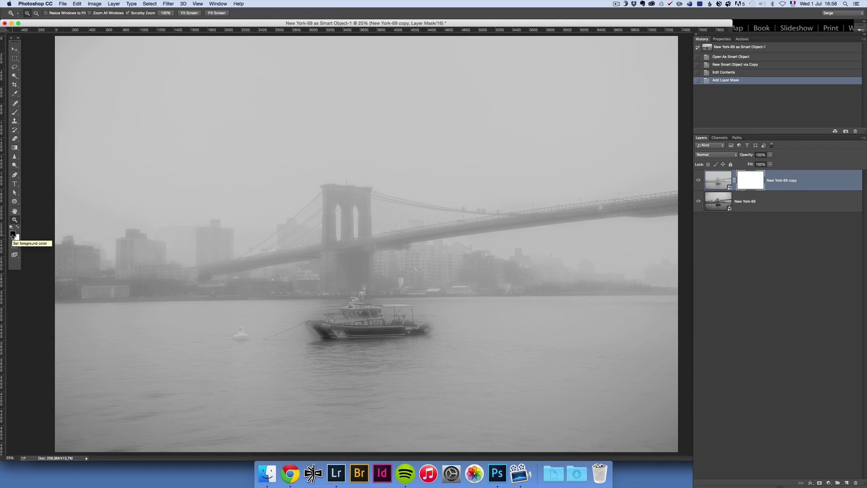
{"action": "key", "text": "x"}
{"action": "key", "text": "x"}
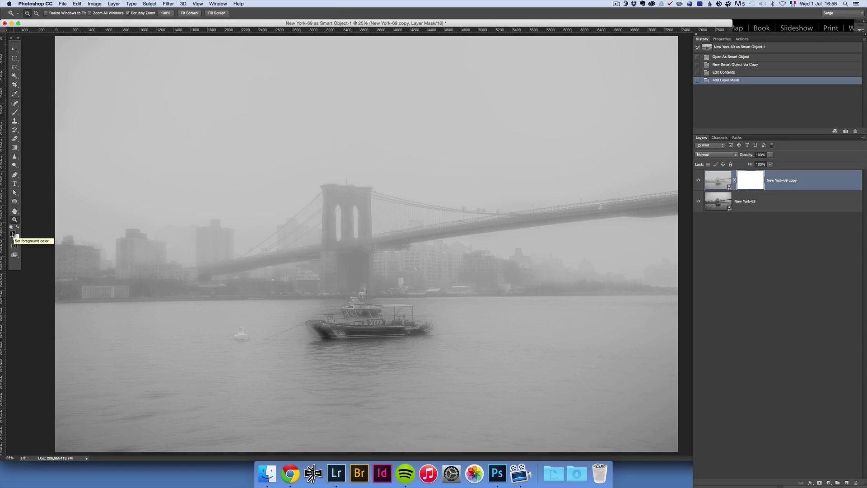
{"action": "key", "text": "x"}
{"action": "key", "text": "x"}
{"action": "key", "text": "x"}
{"action": "key", "text": "x"}
{"action": "key", "text": "x"}
{"action": "key", "text": "x"}
{"action": "key", "text": "x"}
{"action": "key", "text": "x"}
{"action": "left_click", "coordinate": [14, 148]}
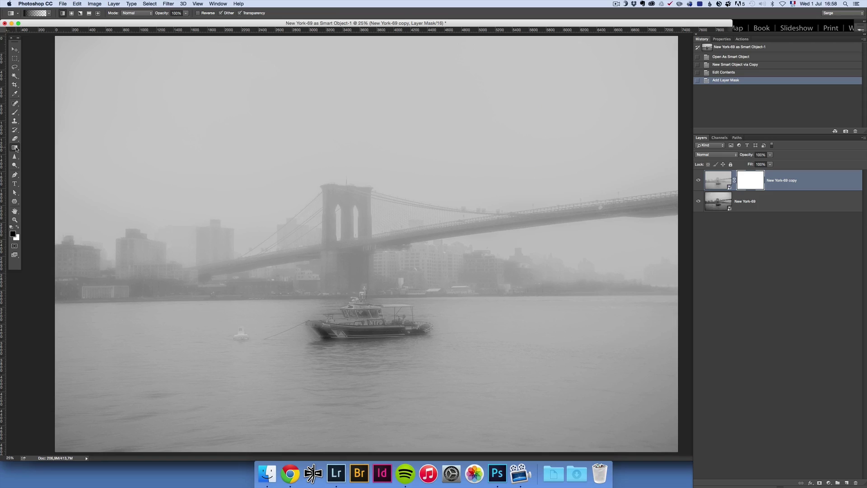
Choose the Foreground to Transparent gradient and draw a mask gradient from the bottom into the water
{"action": "left_click", "coordinate": [37, 13]}
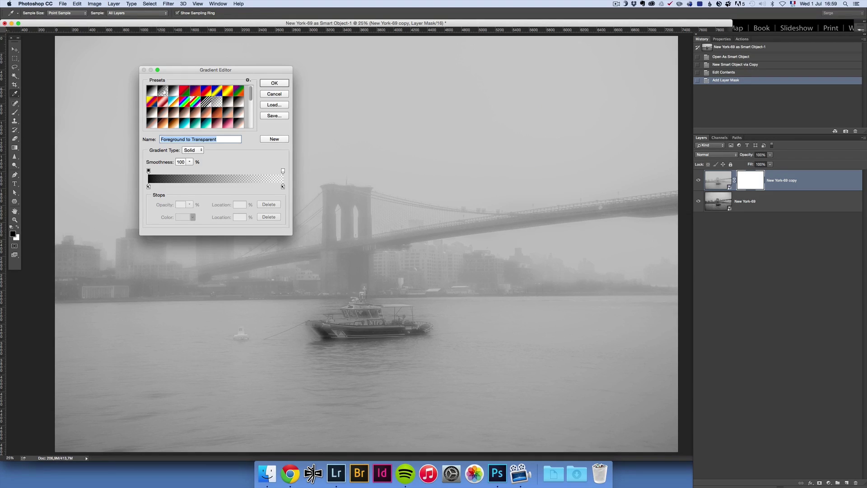
{"action": "left_click", "coordinate": [276, 83]}
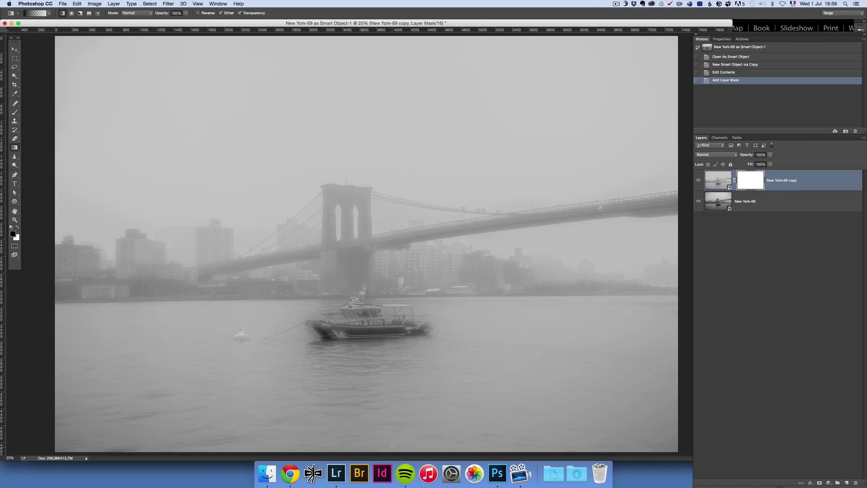
{"action": "left_click_drag", "start_coordinate": [391, 452], "coordinate": [405, 310]}
{"action": "left_click_drag", "start_coordinate": [401, 281], "coordinate": [401, 281]}
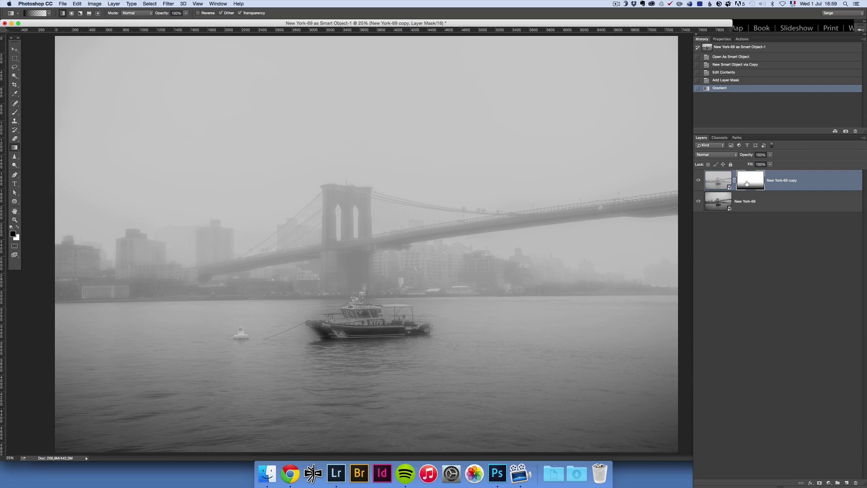
Inspect the mask alone, then redraw the gradient from the bottom edge up to the boat
{"action": "left_click", "coordinate": [747, 182], "text": "alt"}
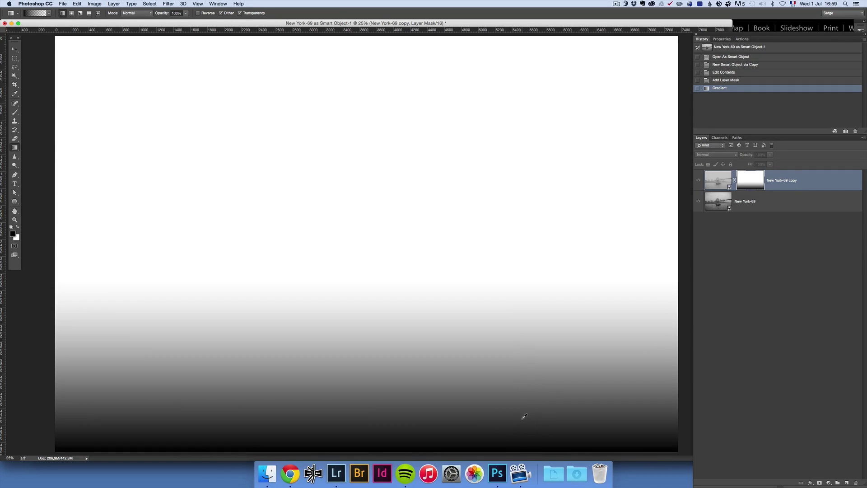
{"action": "left_click", "coordinate": [752, 180], "text": "alt"}
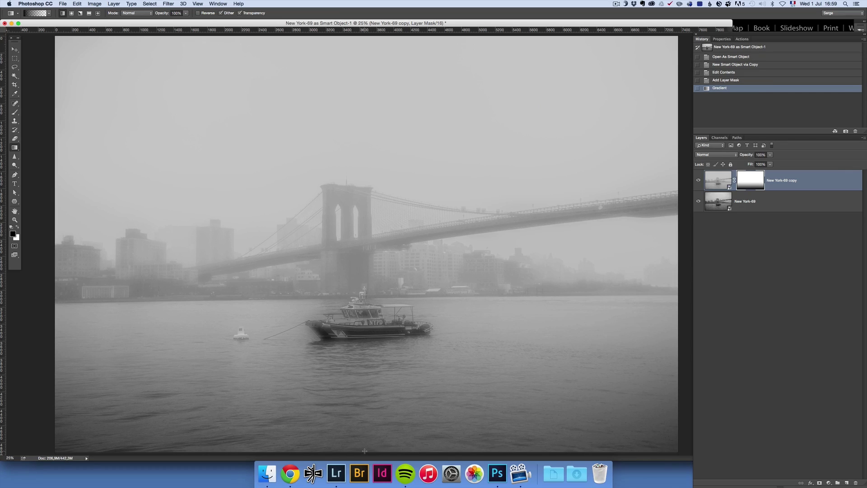
{"action": "left_click_drag", "start_coordinate": [364, 450], "coordinate": [363, 317]}
{"action": "left_click_drag", "start_coordinate": [370, 245], "coordinate": [369, 246]}
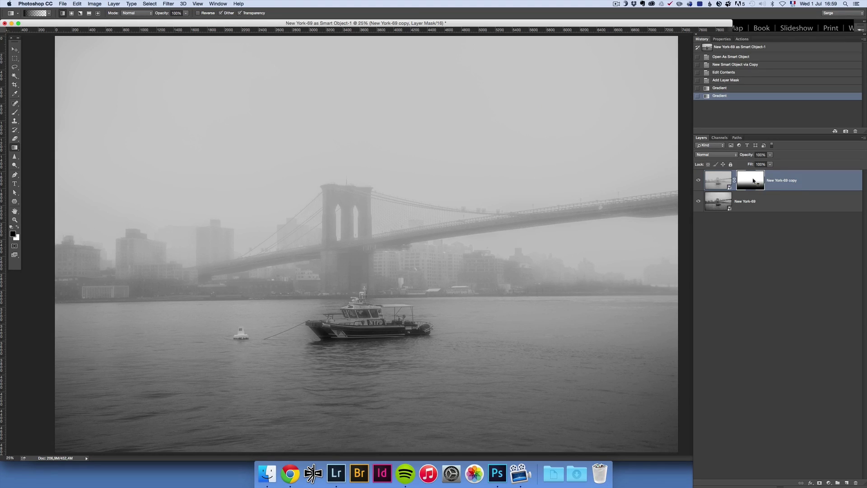
Apply Levels to the fog layer's mask with the midtone slider at 0.43
{"action": "key", "text": "super+l"}
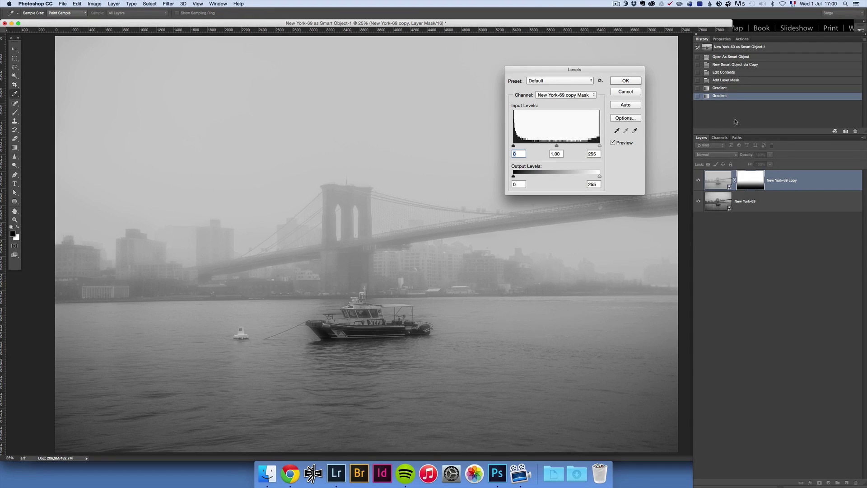
{"action": "left_click_drag", "start_coordinate": [595, 73], "coordinate": [508, 42]}
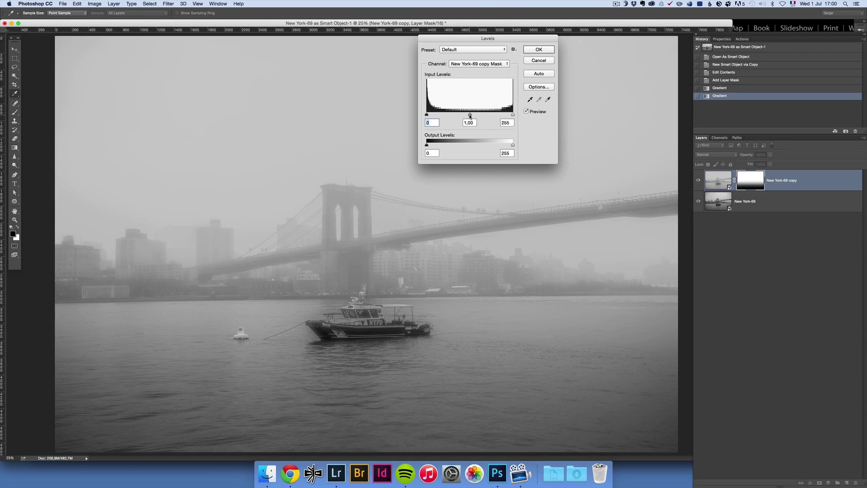
{"action": "left_click_drag", "start_coordinate": [470, 115], "coordinate": [512, 116]}
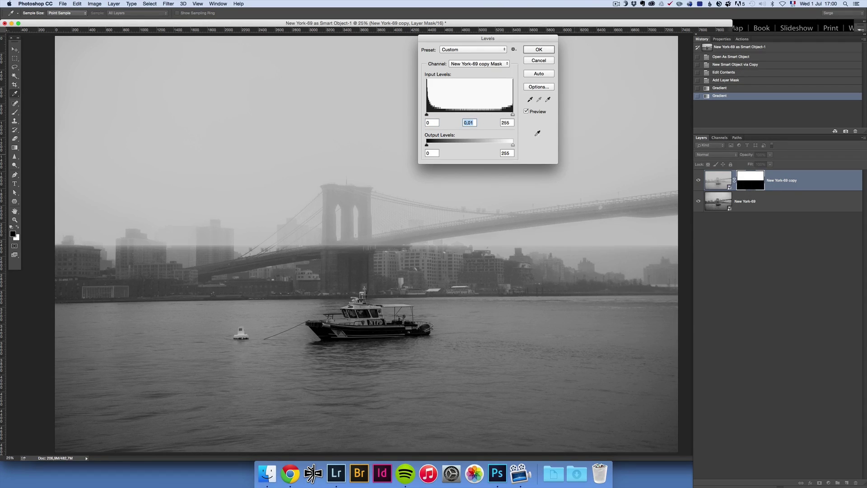
{"action": "left_click_drag", "start_coordinate": [512, 115], "coordinate": [494, 118]}
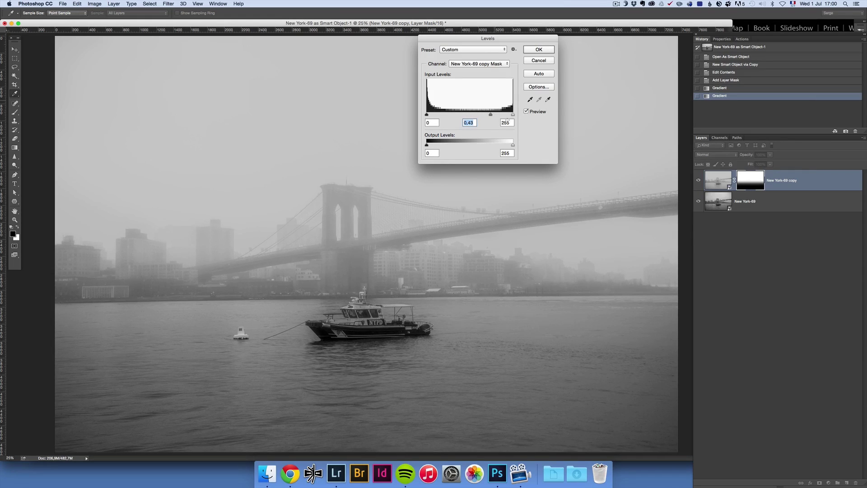
{"action": "left_click", "coordinate": [537, 50]}
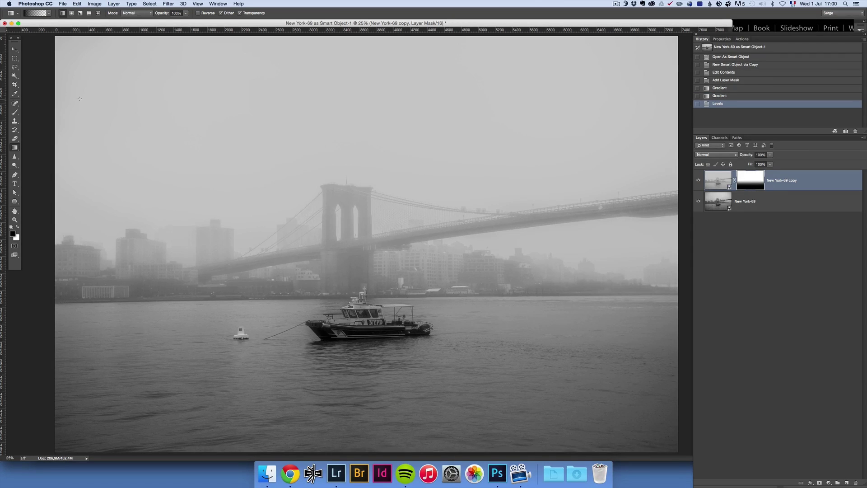
Set up the standard Brush at about 77% opacity and 981 px size
{"action": "left_click", "coordinate": [14, 112]}
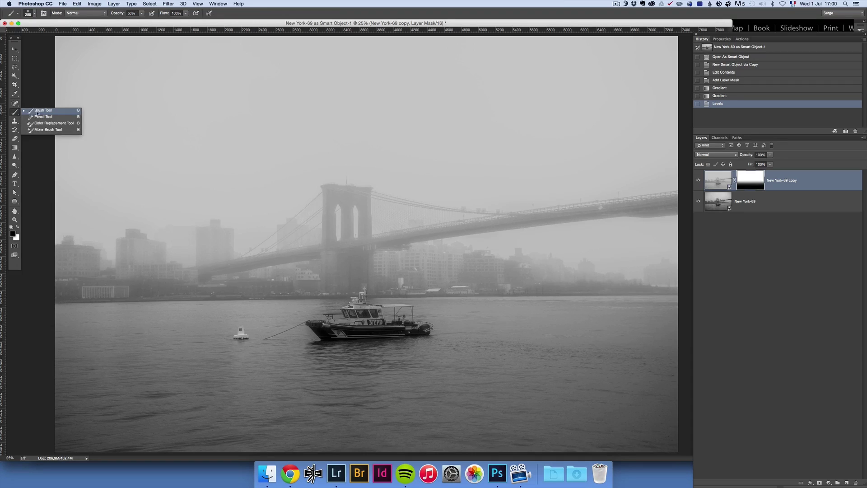
{"action": "left_click", "coordinate": [36, 113]}
{"action": "key", "text": "0"}
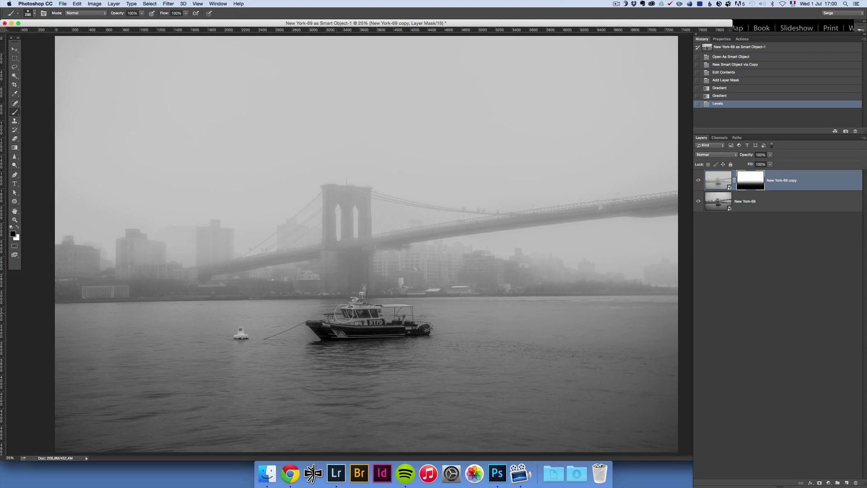
{"action": "left_click_drag", "start_coordinate": [121, 14], "coordinate": [110, 15]}
{"action": "mouse_move", "coordinate": [344, 337]}
{"action": "left_mouse_down"}
{"action": "mouse_move", "coordinate": [376, 338]}
{"action": "mouse_move", "coordinate": [347, 322]}
{"action": "mouse_move", "coordinate": [356, 323]}
{"action": "mouse_move", "coordinate": [374, 355]}
{"action": "left_mouse_up"}
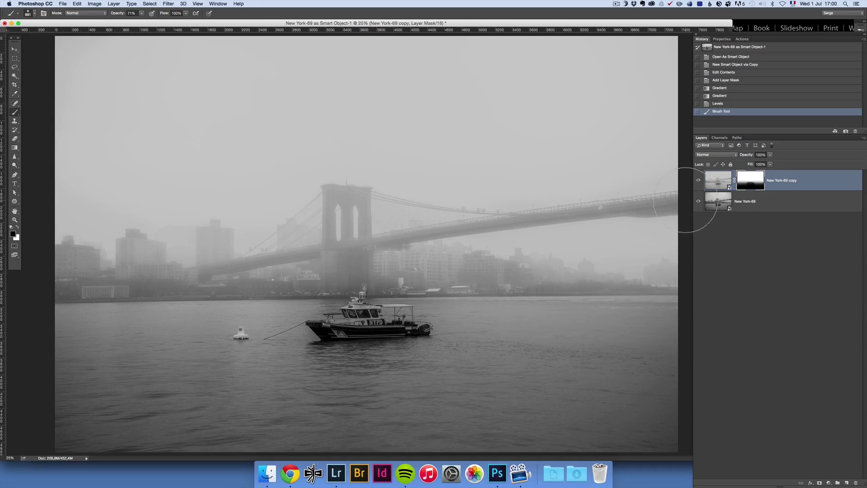
Compare the scene with the fog layer hidden and shown, then set its opacity to 81%
{"action": "left_click", "coordinate": [698, 181]}
{"action": "left_click", "coordinate": [698, 181]}
{"action": "left_click", "coordinate": [697, 182]}
{"action": "left_click", "coordinate": [698, 181]}
{"action": "mouse_move", "coordinate": [749, 156]}
{"action": "left_mouse_down"}
{"action": "mouse_move", "coordinate": [663, 167]}
{"action": "mouse_move", "coordinate": [834, 159]}
{"action": "left_mouse_up"}
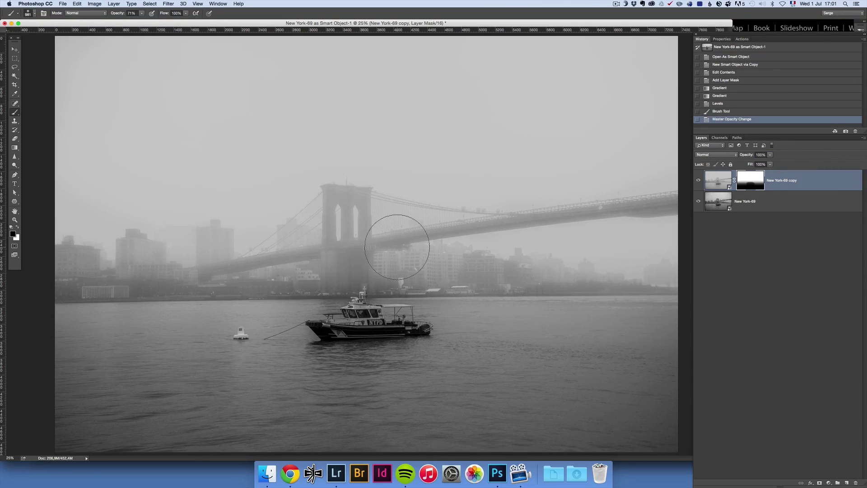
{"action": "left_click", "coordinate": [63, 4]}
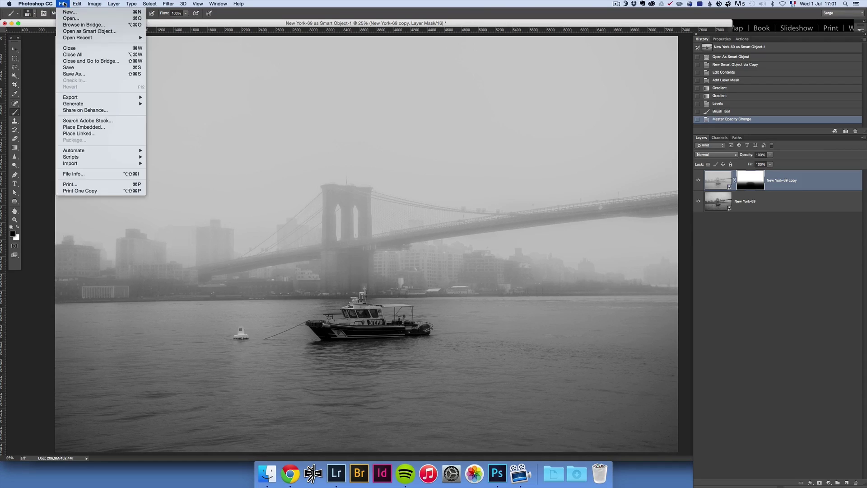
Close and save New York-69-Modifier-2.tif in Photoshop, then switch back to Lightroom
{"action": "left_click", "coordinate": [82, 51]}
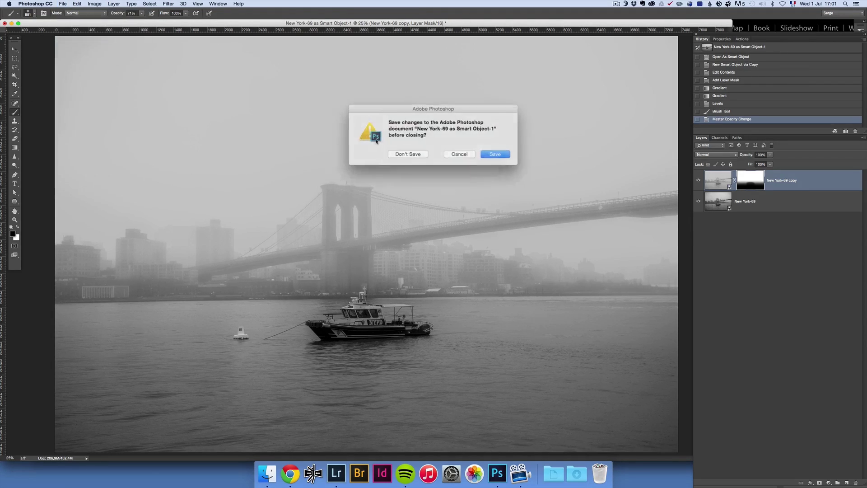
{"action": "left_click", "coordinate": [495, 152]}
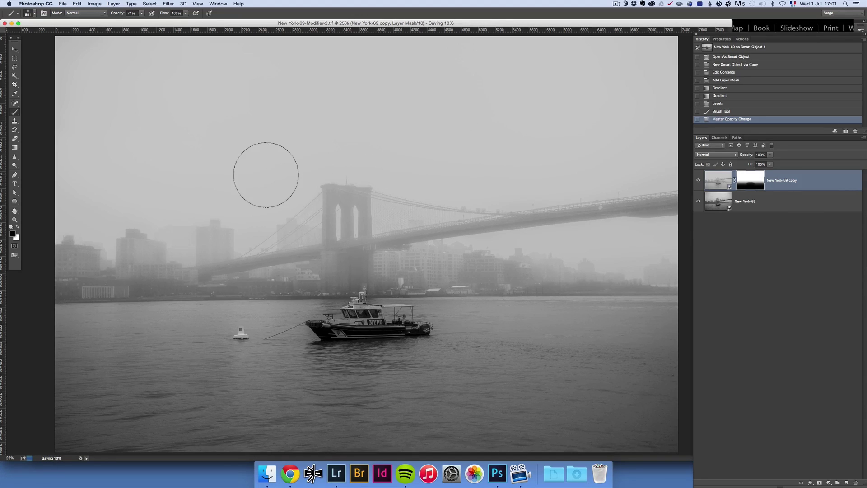
{"action": "key", "text": "super+Tab"}
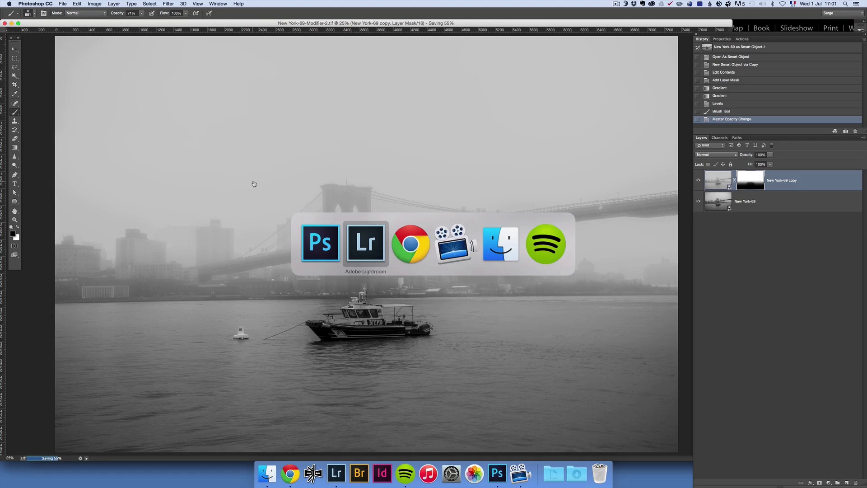
{"action": "left_click", "coordinate": [368, 251]}
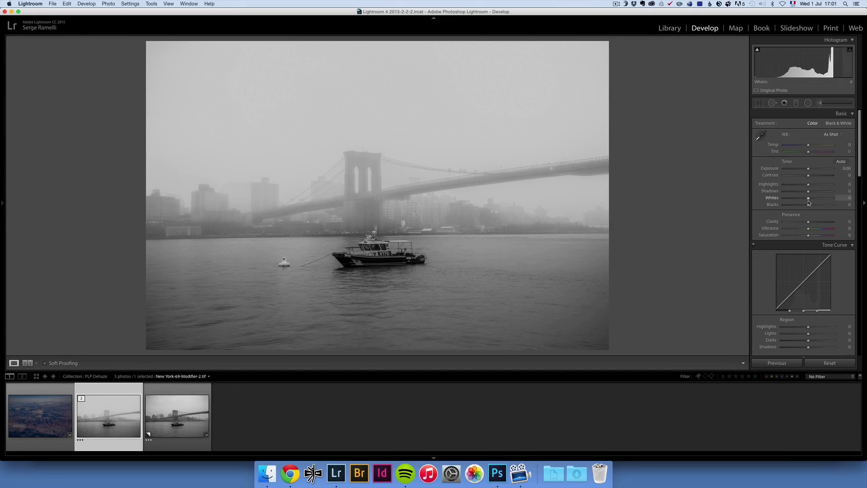
Raise Whites to +43 and add a widened bottom graduated filter at Exposure −1.22
{"action": "left_click_drag", "start_coordinate": [808, 200], "coordinate": [818, 199]}
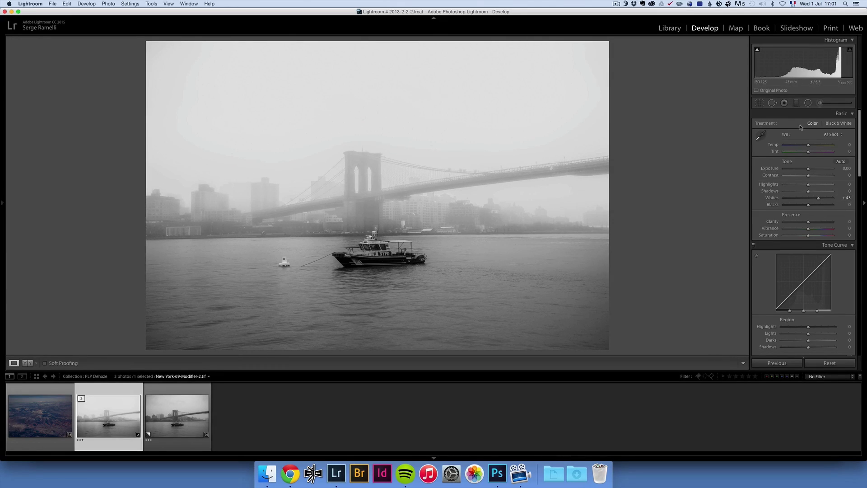
{"action": "left_click", "coordinate": [796, 103]}
{"action": "left_click_drag", "start_coordinate": [431, 334], "coordinate": [430, 281]}
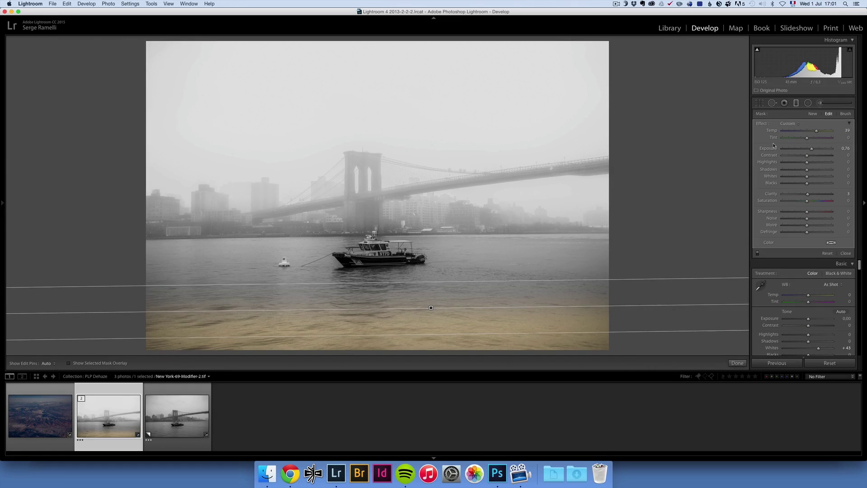
{"action": "left_click", "coordinate": [788, 124]}
{"action": "left_click", "coordinate": [798, 143]}
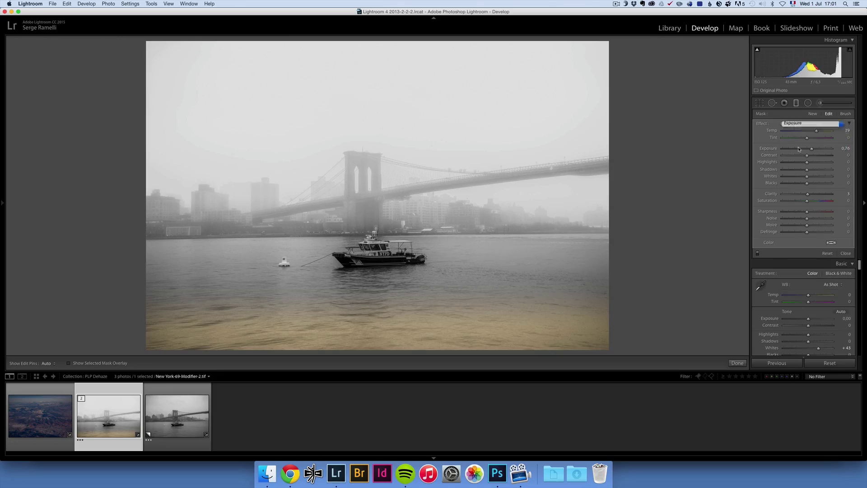
{"action": "left_click_drag", "start_coordinate": [808, 149], "coordinate": [798, 151]}
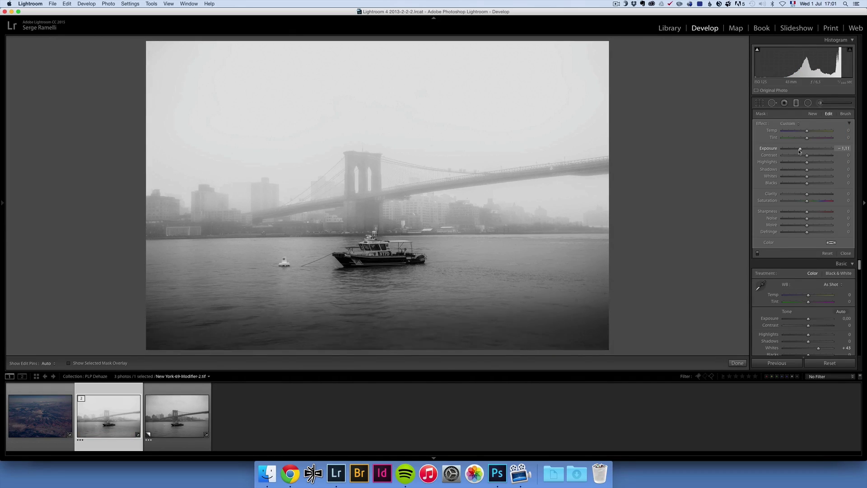
{"action": "left_click_drag", "start_coordinate": [429, 279], "coordinate": [421, 259]}
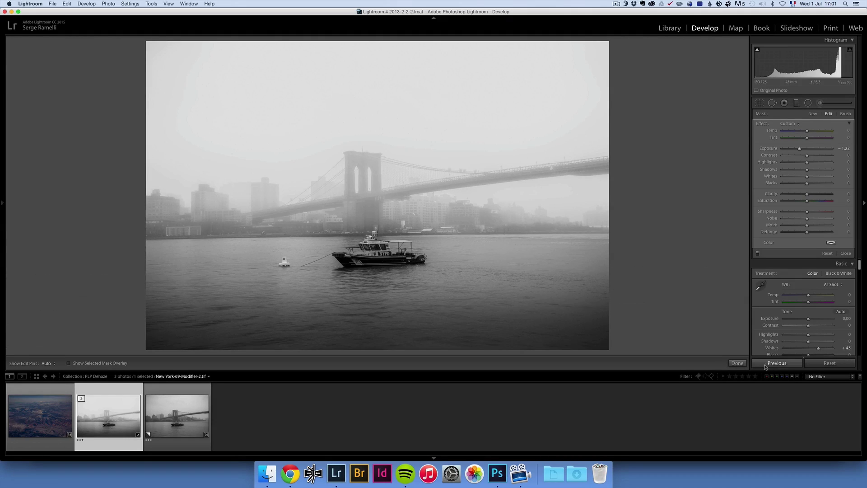
Reset New York-69.dng Copy 1 to defaults, then reselect the fog version in the filmstrip
{"action": "left_click", "coordinate": [740, 363]}
{"action": "left_click", "coordinate": [174, 421]}
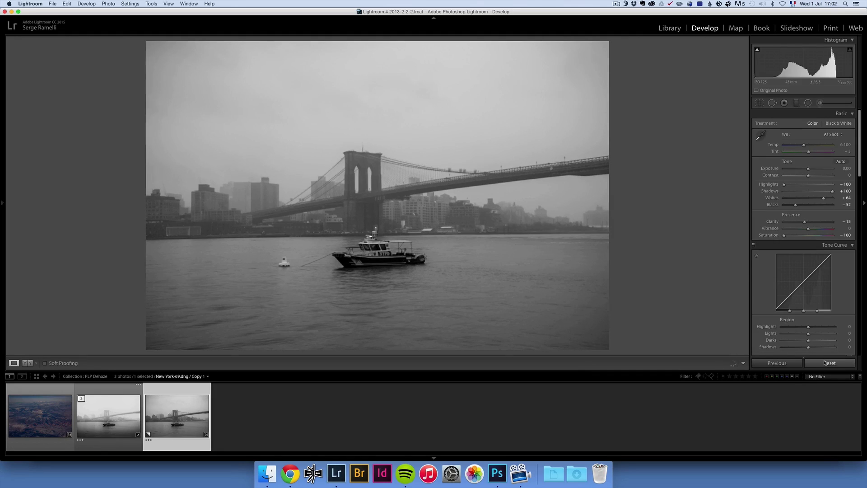
{"action": "left_click", "coordinate": [833, 364]}
{"action": "left_click", "coordinate": [105, 417]}
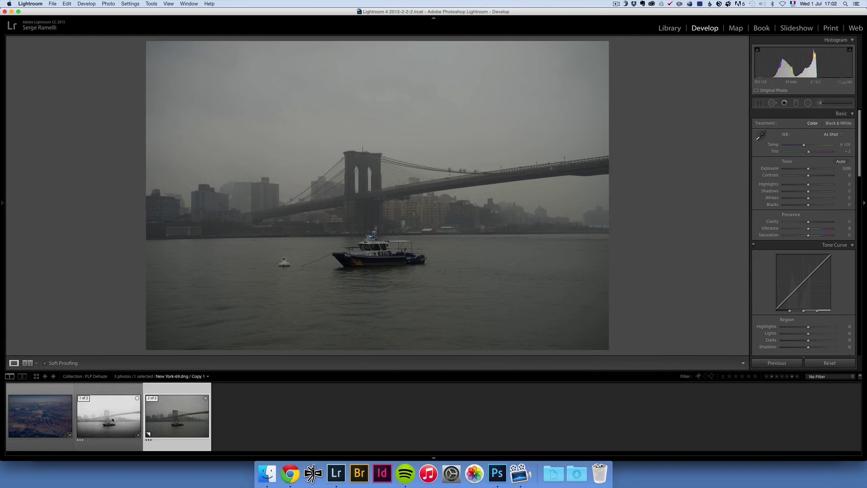